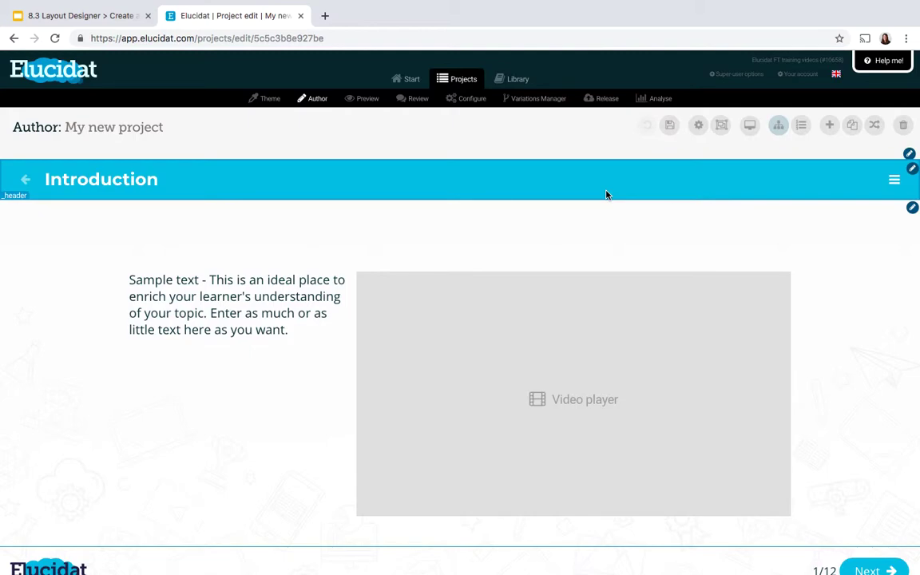
Step: Start adding a single new page to the project and name it "My new layout"
left_click(831, 128)
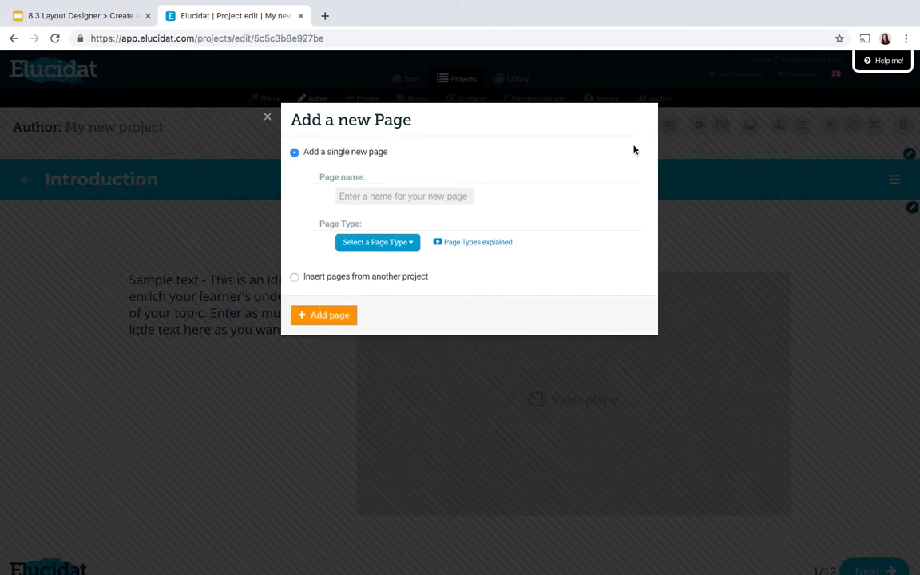
left_click(427, 196)
type("My")
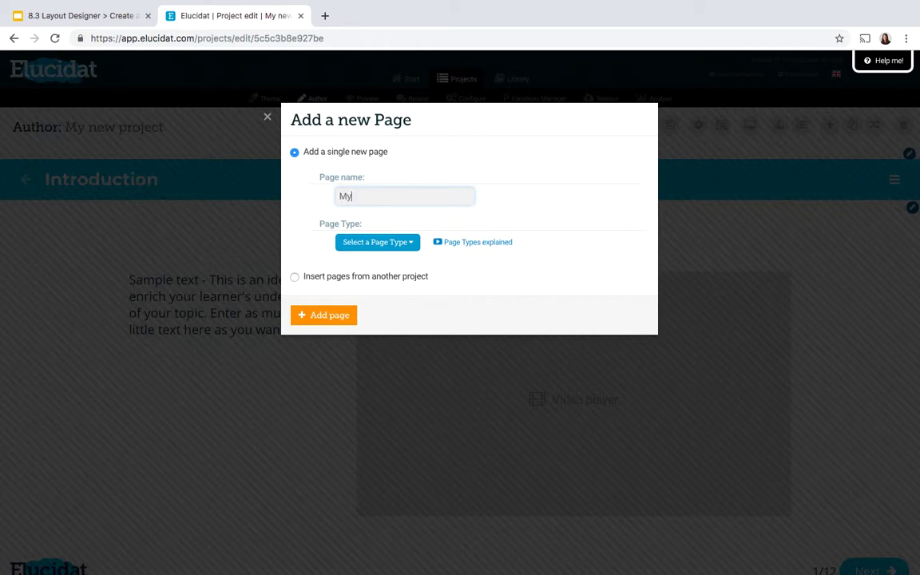
type(" new la")
key("BackSpace")
type("layout")
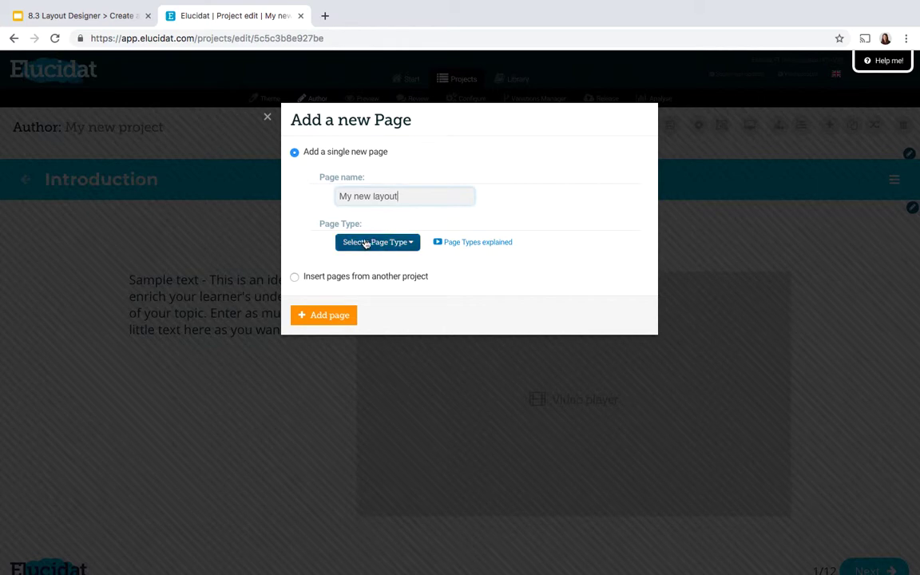
Step: Set the new page's type to start from scratch, add the page and accept the redirect to it
left_click(376, 246)
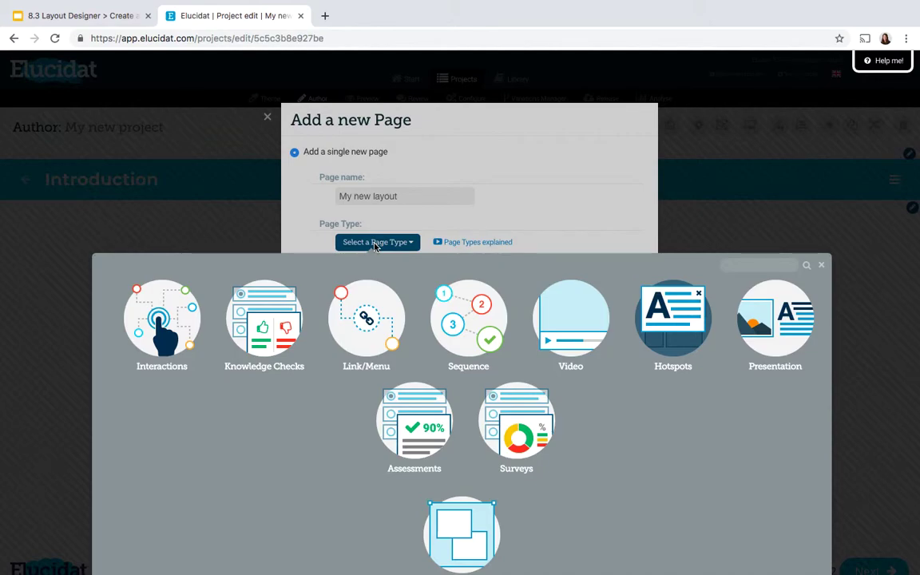
scroll(375, 247, "down", 1)
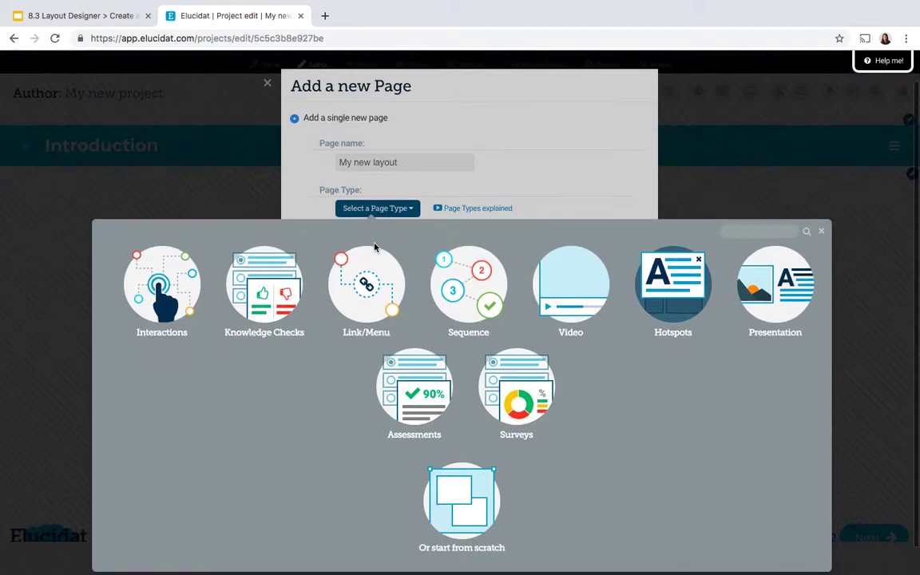
left_click(452, 503)
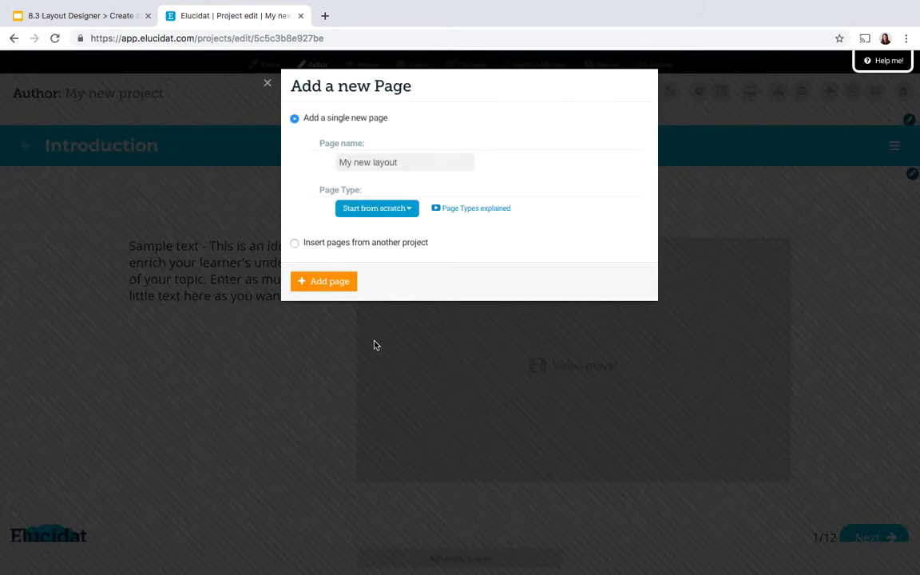
left_click(326, 286)
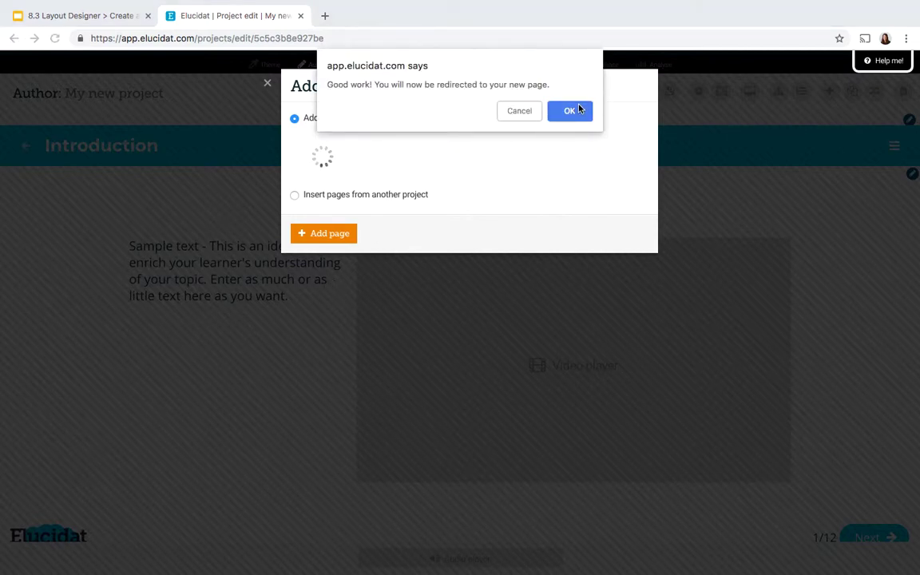
left_click(581, 110)
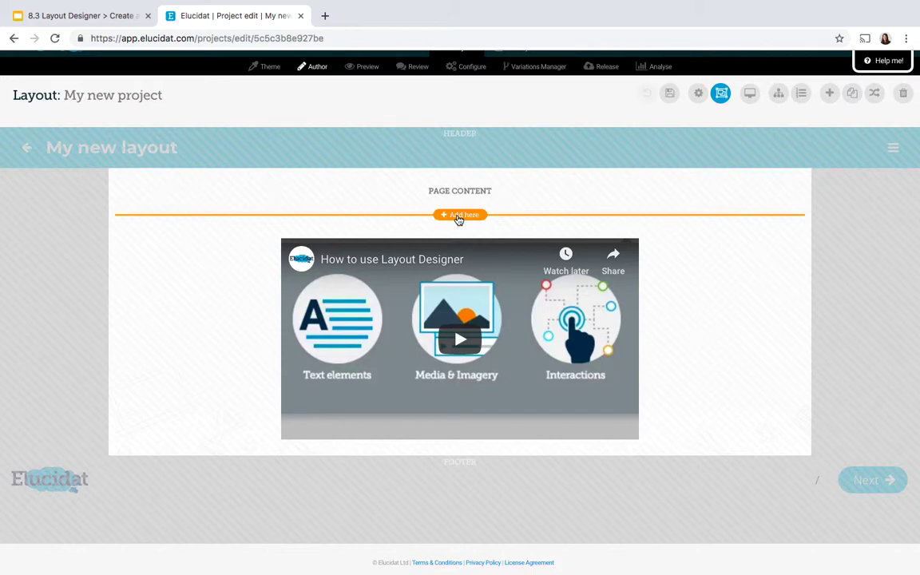
Step: Insert a 2 Columns (50 / 50) layout element into the empty page content area
left_click(459, 216)
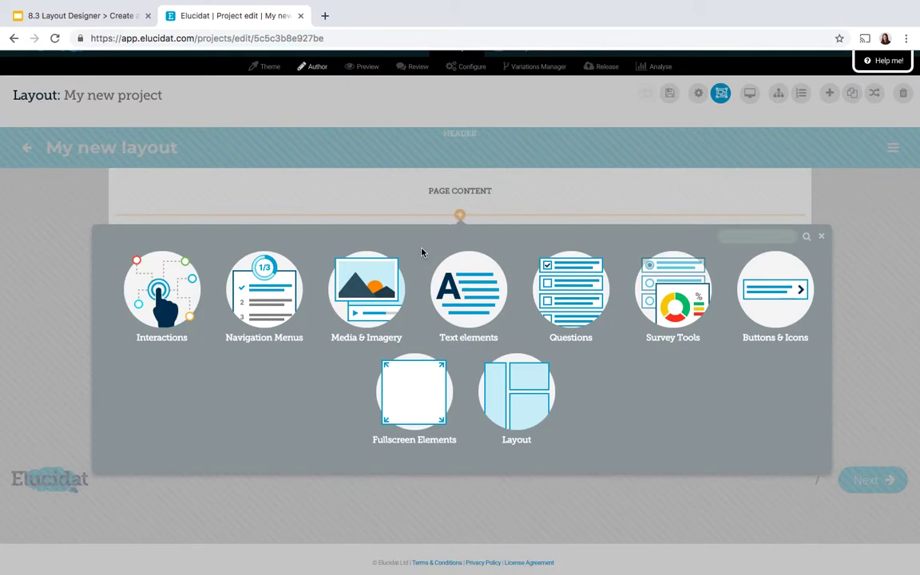
left_click(155, 290)
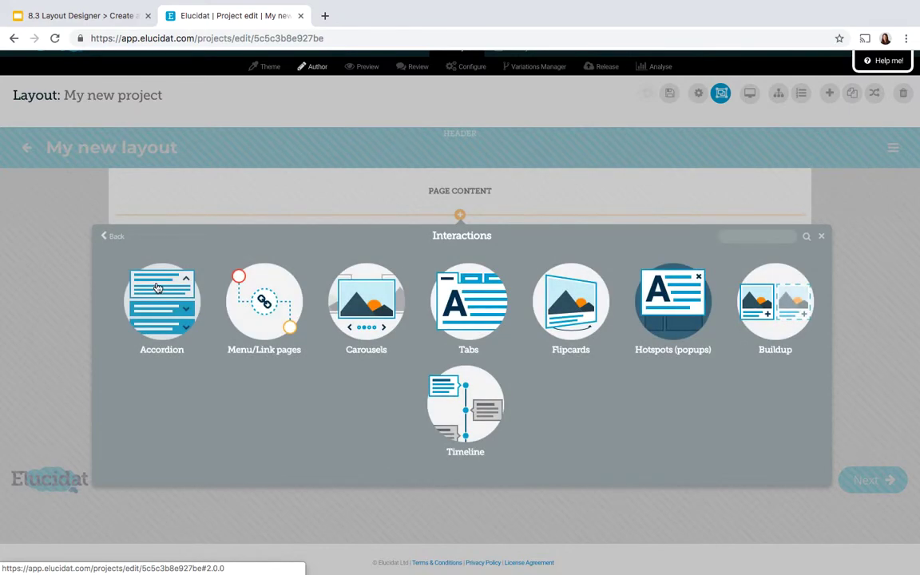
left_click(119, 243)
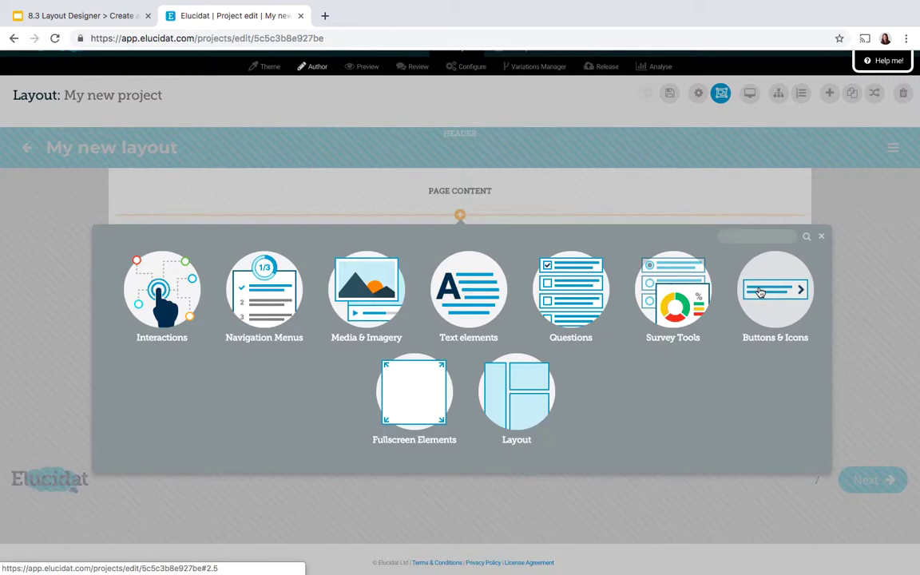
left_click(510, 393)
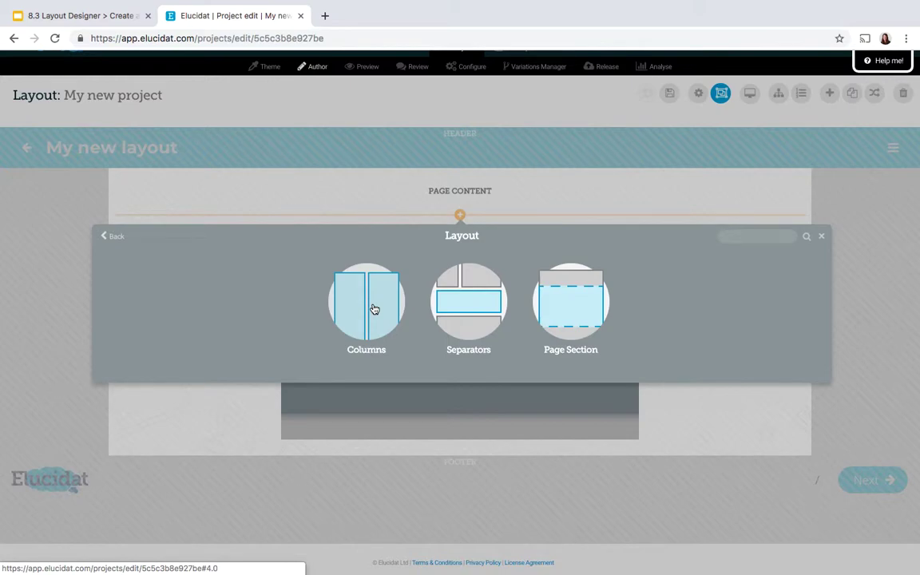
left_click(375, 309)
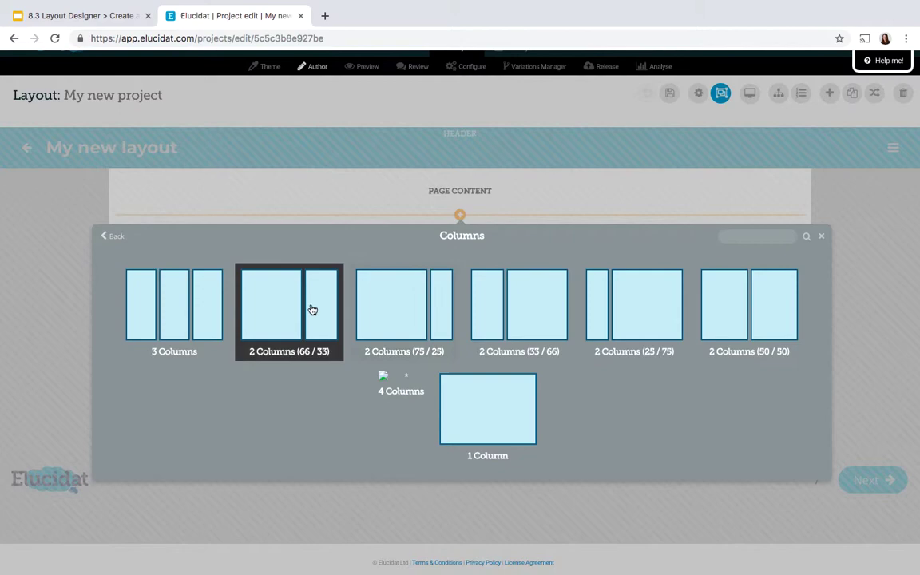
left_click(716, 310)
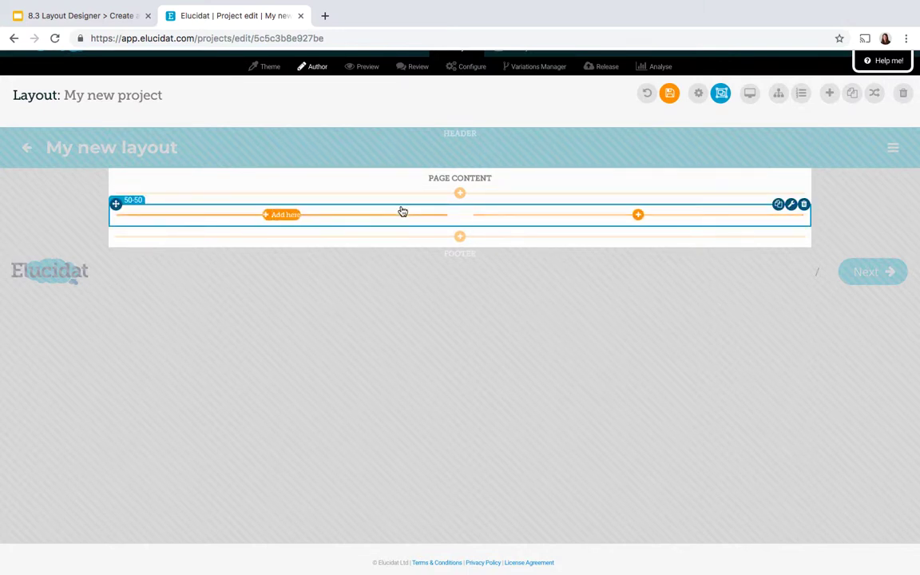
Step: Add a video player to the first column of the 50-50 layout
left_click(283, 215)
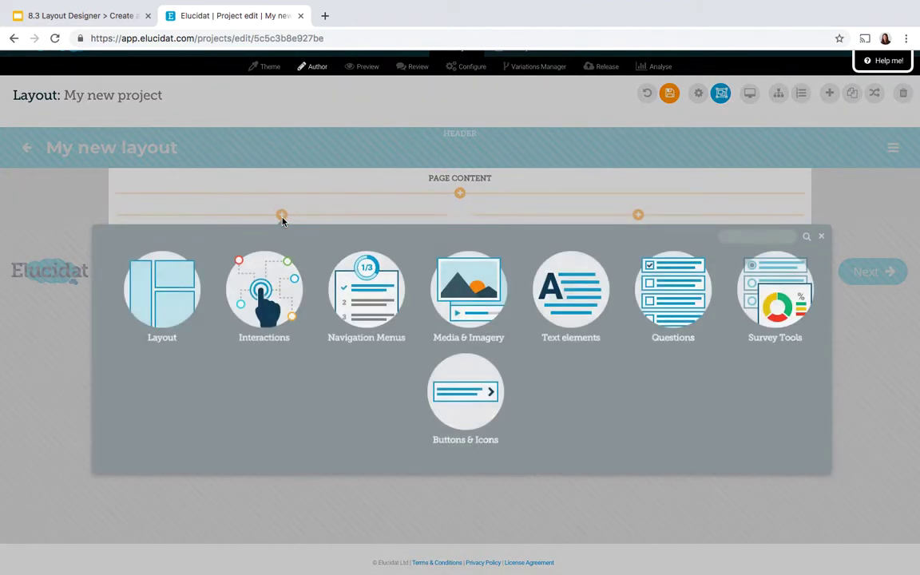
left_click(460, 287)
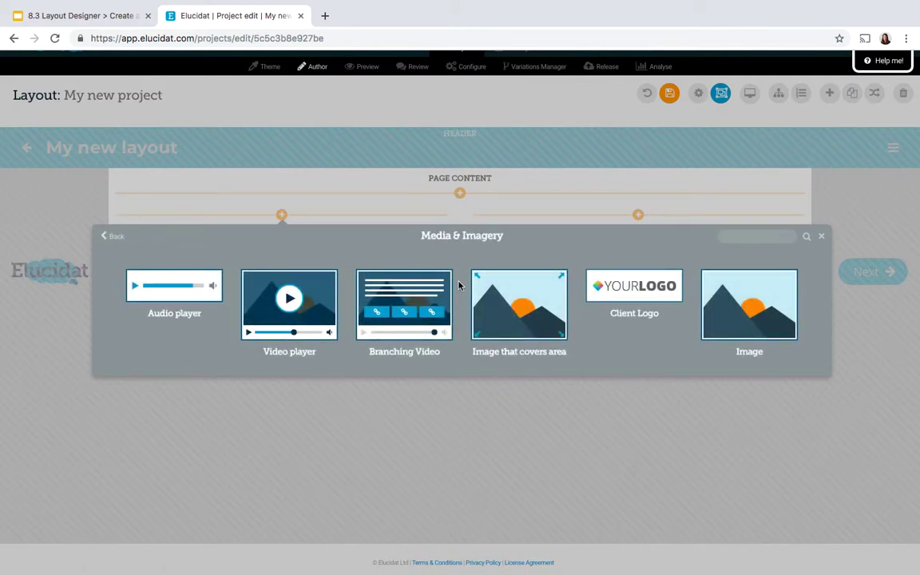
left_click(279, 291)
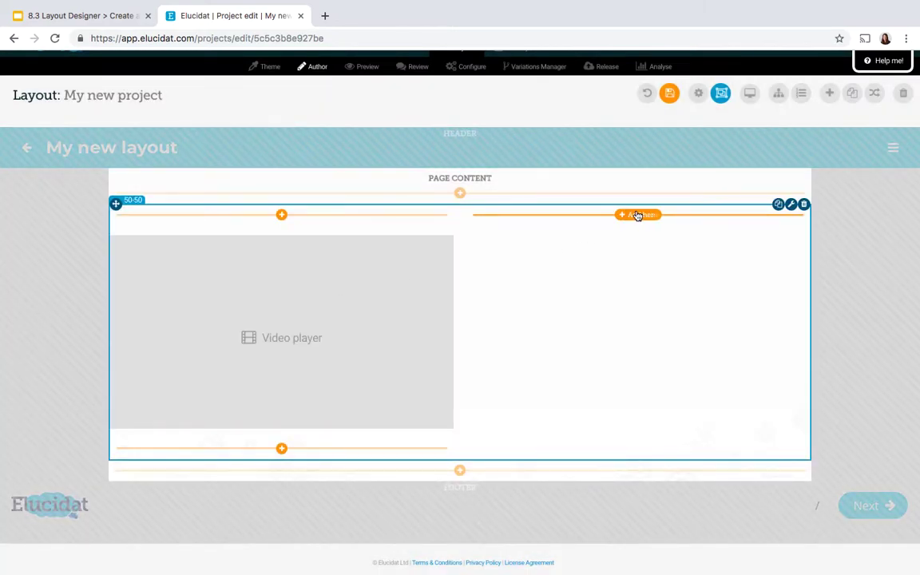
Step: Add a Single Choice text answer question to the second column, beside the video player
left_click(636, 216)
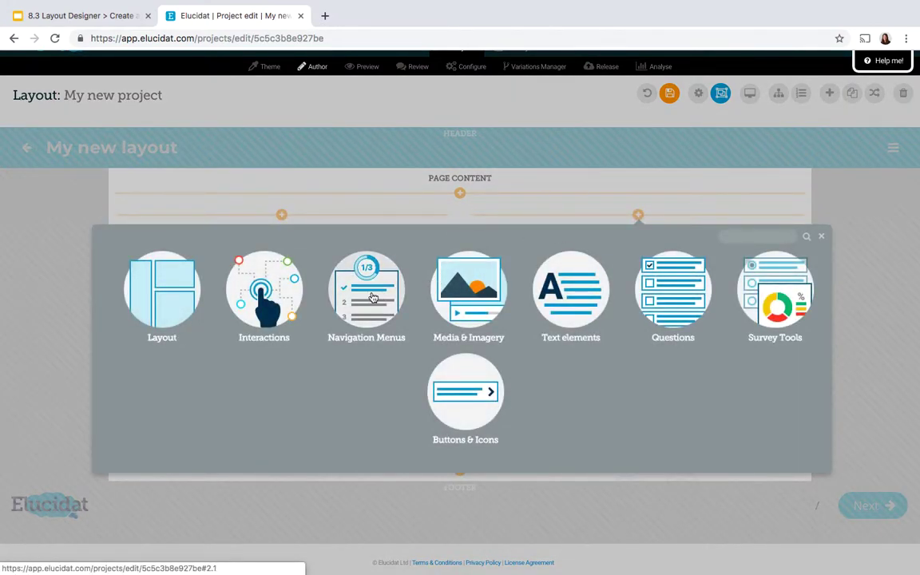
left_click(668, 294)
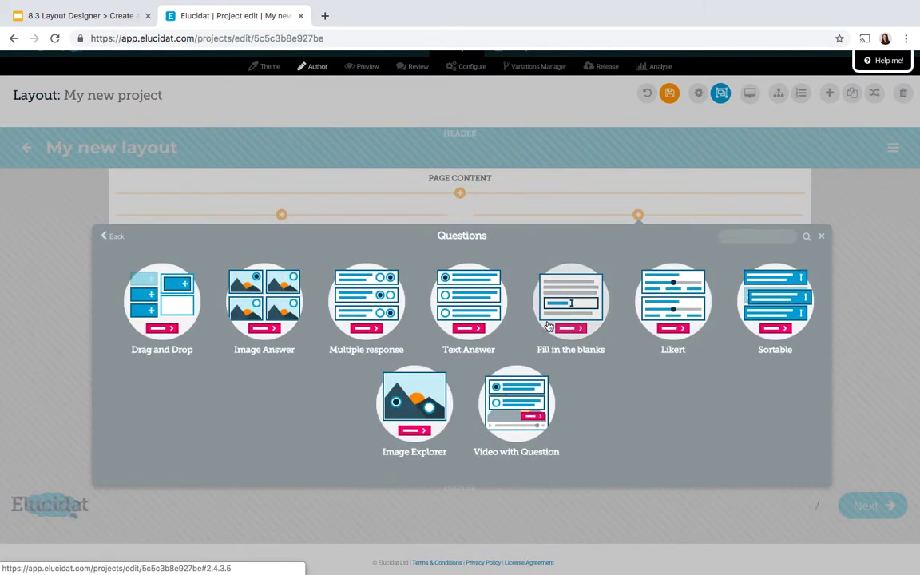
left_click(471, 319)
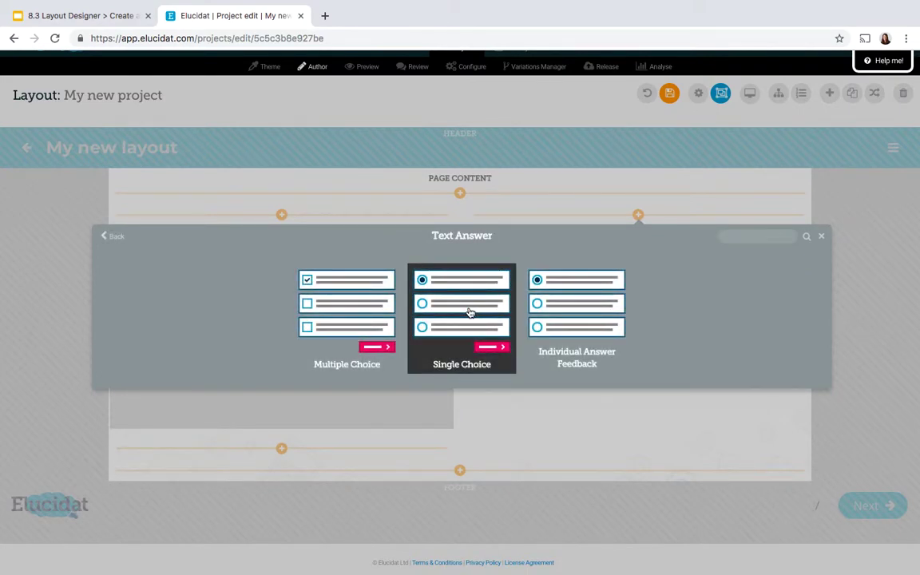
left_click(471, 312)
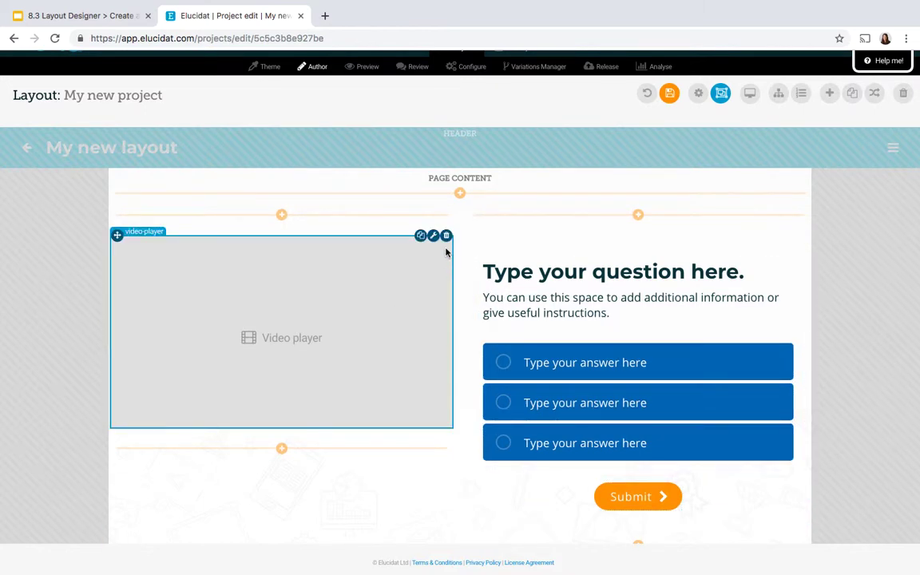
Step: Add a Title text element above the two-column section
left_click(461, 193)
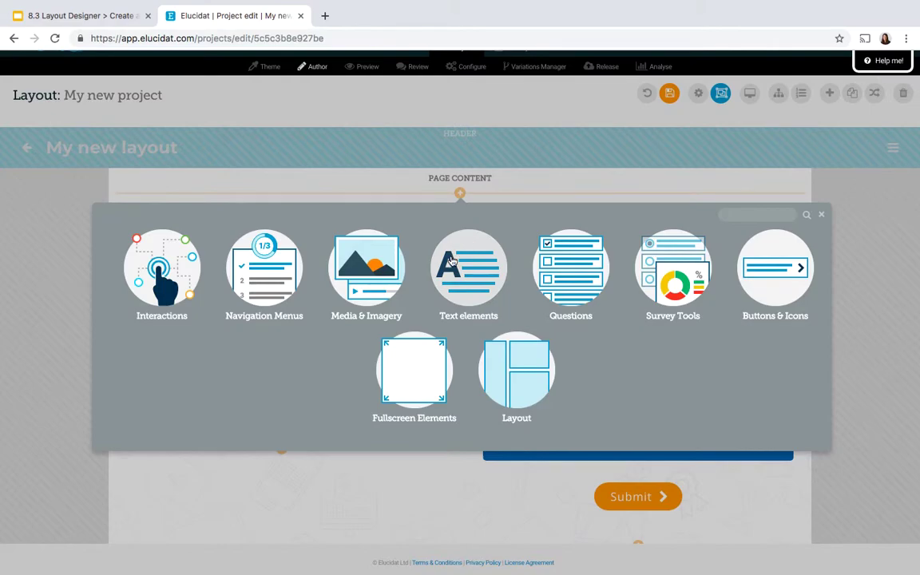
left_click(452, 261)
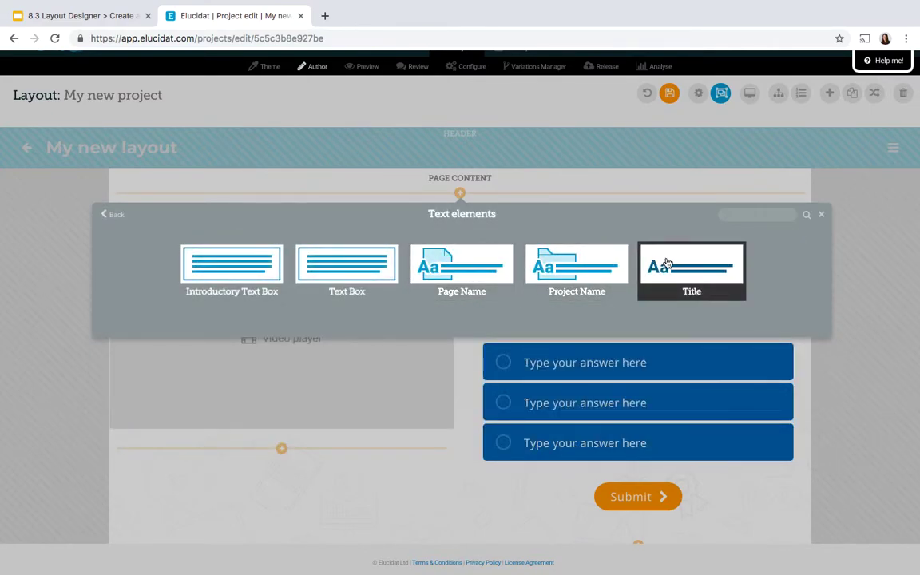
left_click(667, 263)
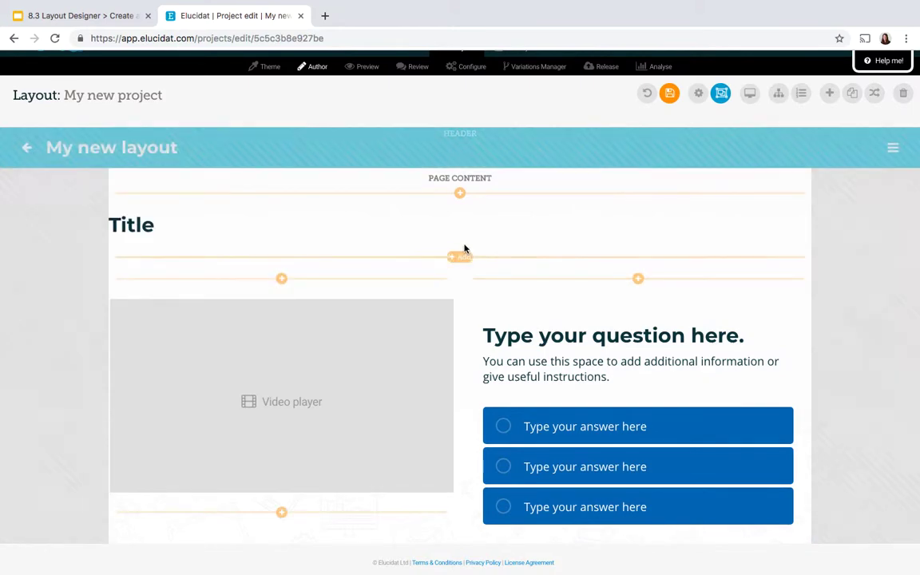
Step: Add an Introductory Text Box between the title and the columns, and move the title into it above the sample text
left_click(453, 258)
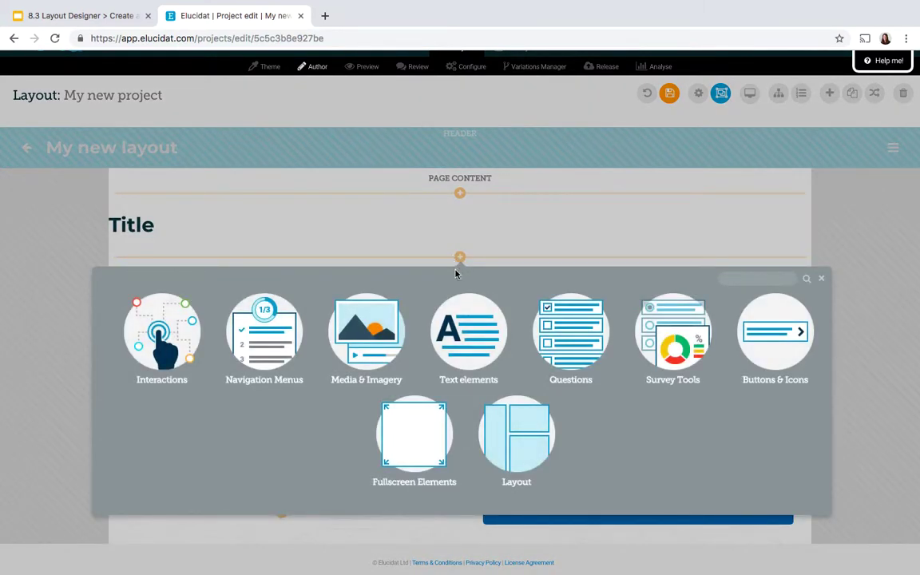
left_click(453, 337)
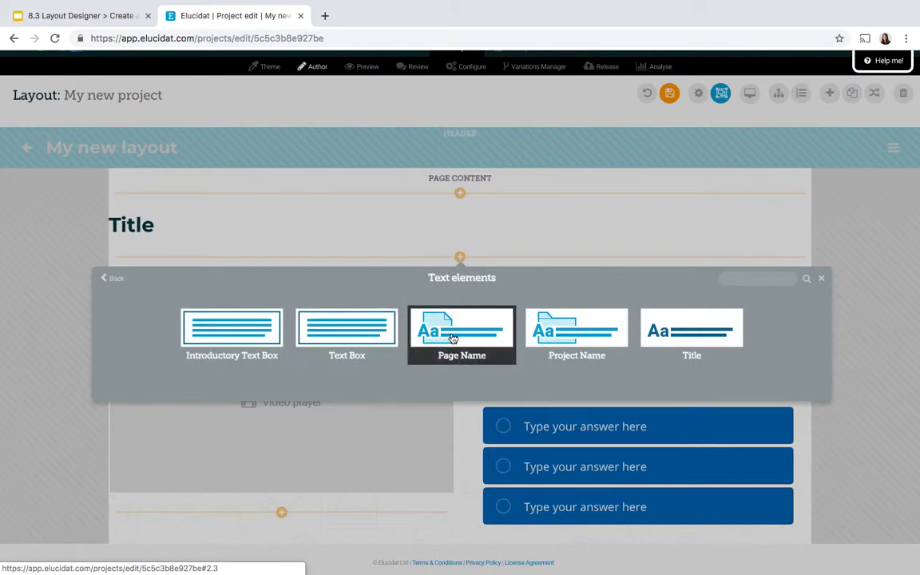
left_click(270, 329)
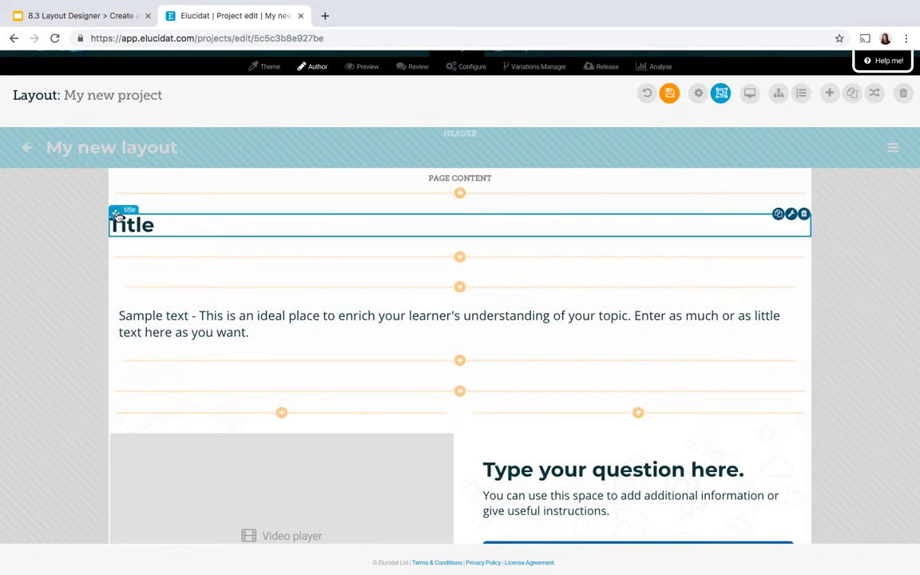
left_click_drag(116, 216, 144, 294)
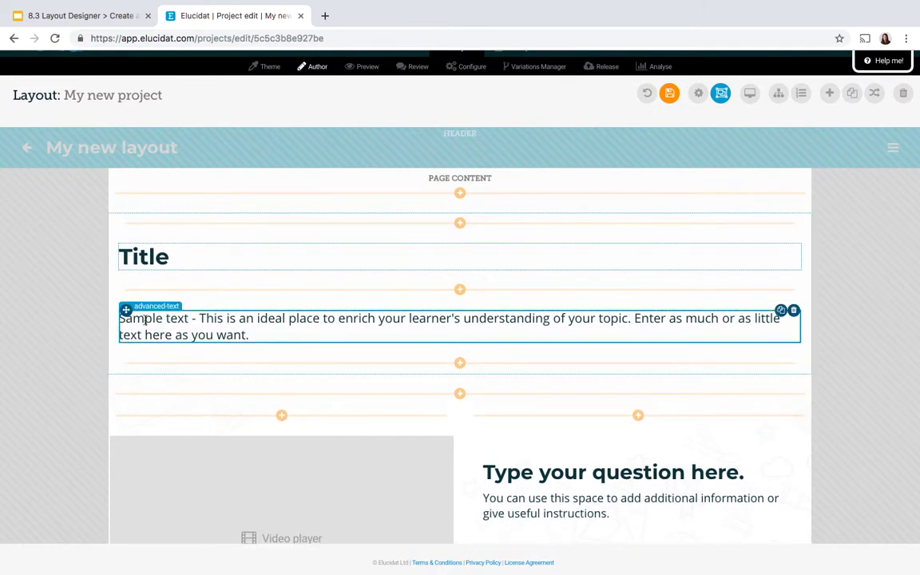
Step: Try the 33 - 66 and 66 - 33 column layouts on the video and question section, returning it to 50 - 50
scroll(298, 349, "down", 2)
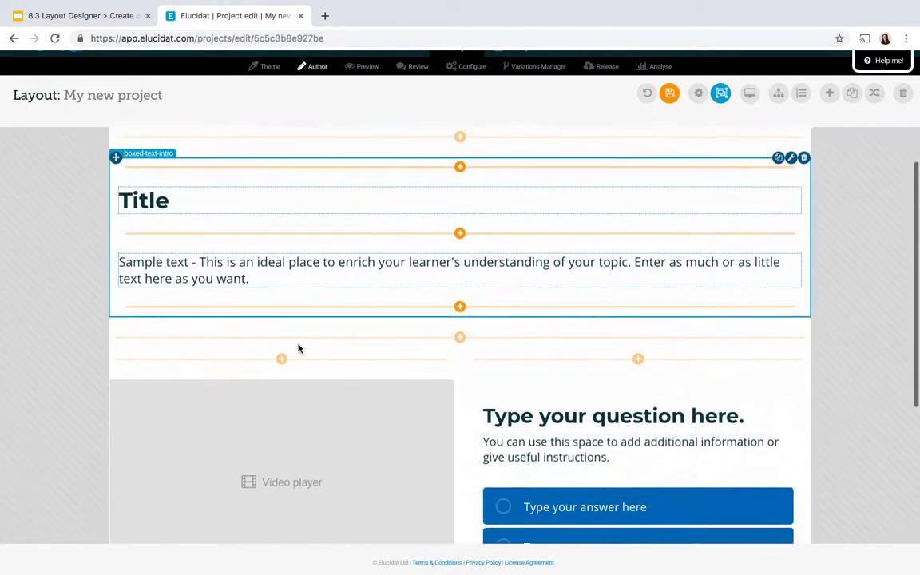
scroll(299, 348, "down", 2)
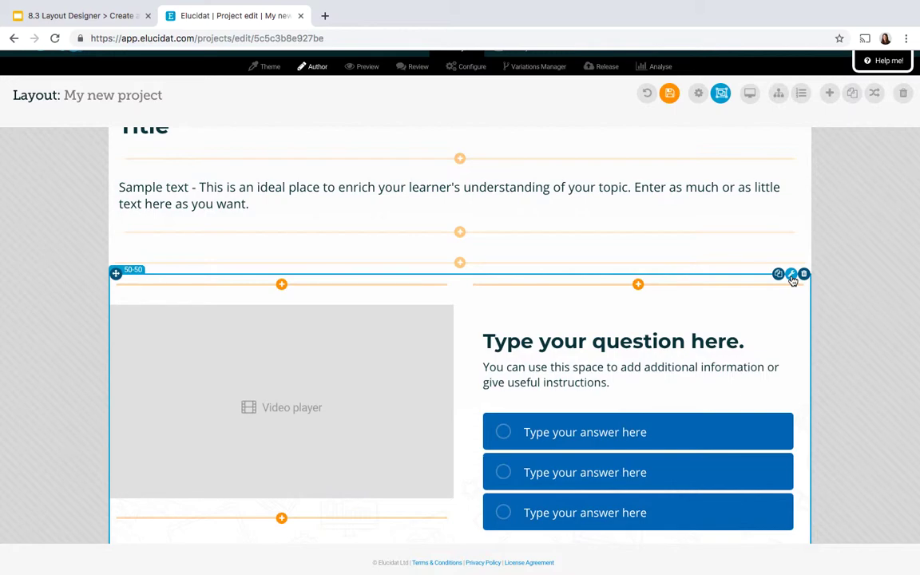
left_click(791, 276)
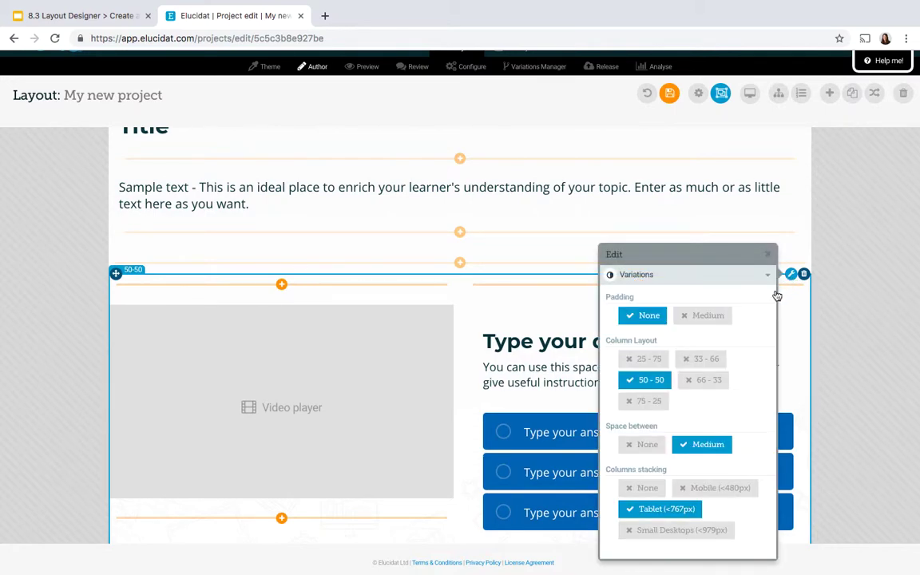
left_click(690, 365)
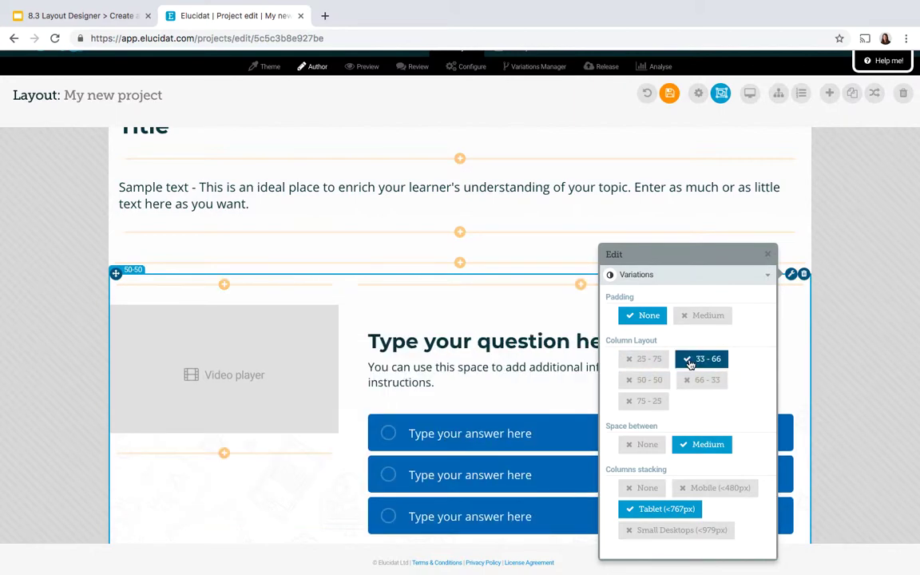
left_click(644, 381)
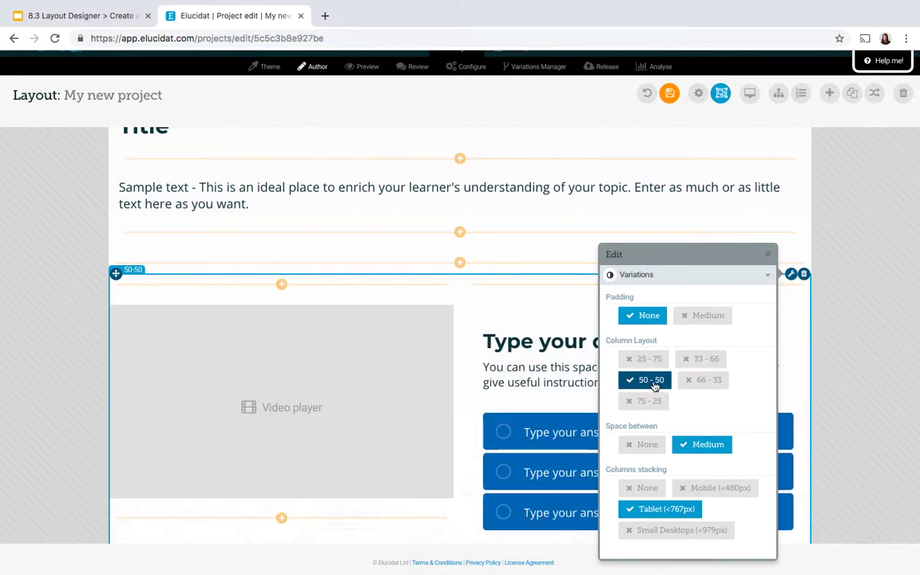
left_click(697, 380)
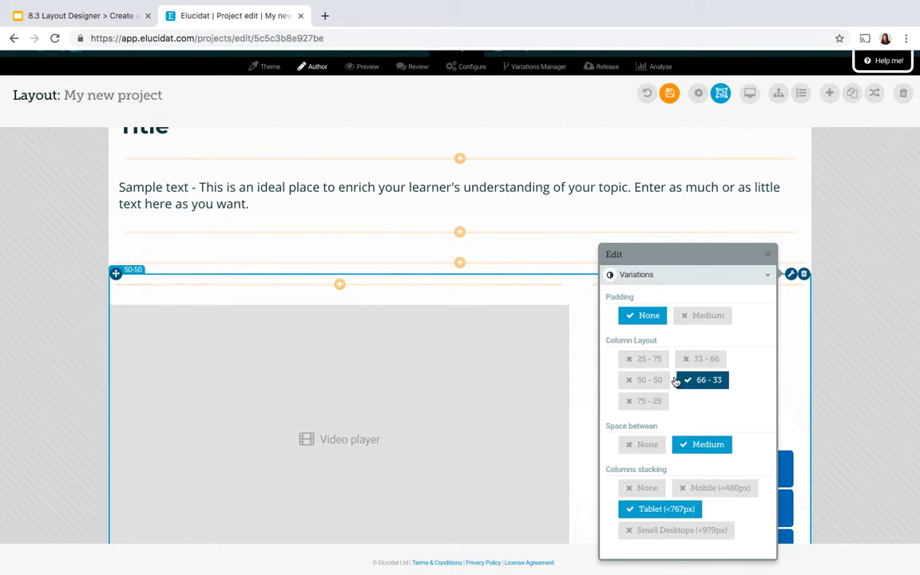
left_click(651, 380)
scroll(753, 209, "up", 1)
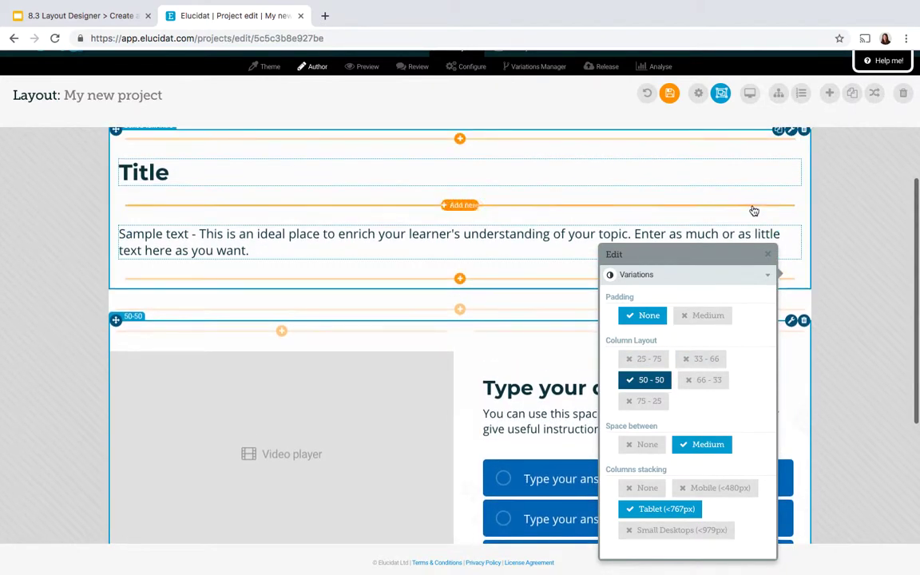
Step: Set the text alignment of the introductory text box holding the title and sample text to Centre
left_click(791, 131)
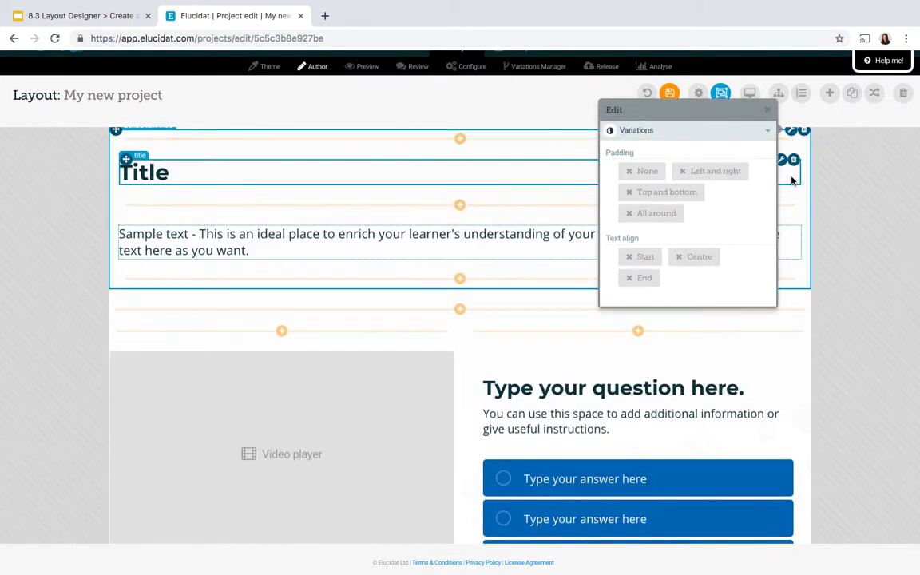
scroll(790, 178, "up", 1)
left_click(700, 257)
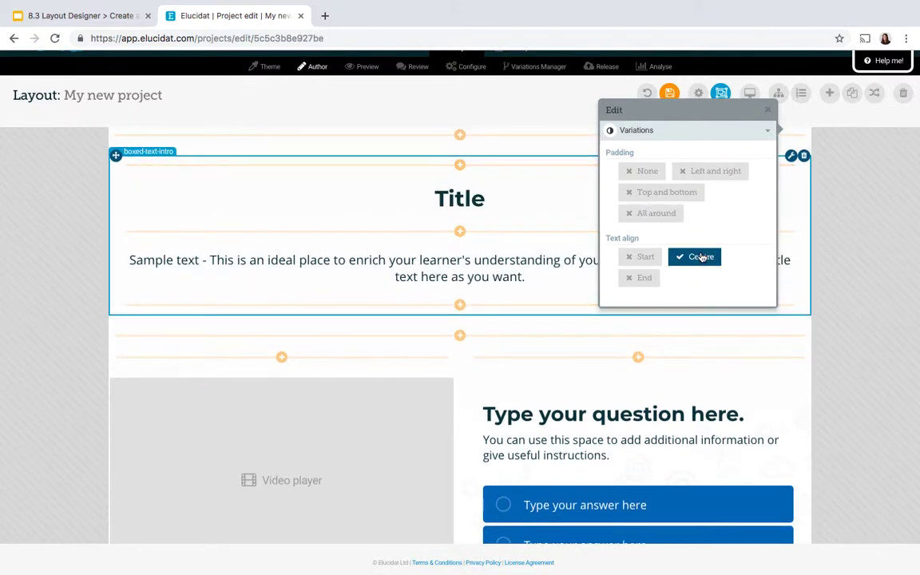
left_click(768, 113)
Step: Save the layout changes for this page only and just for this project
scroll(753, 262, "down", 1)
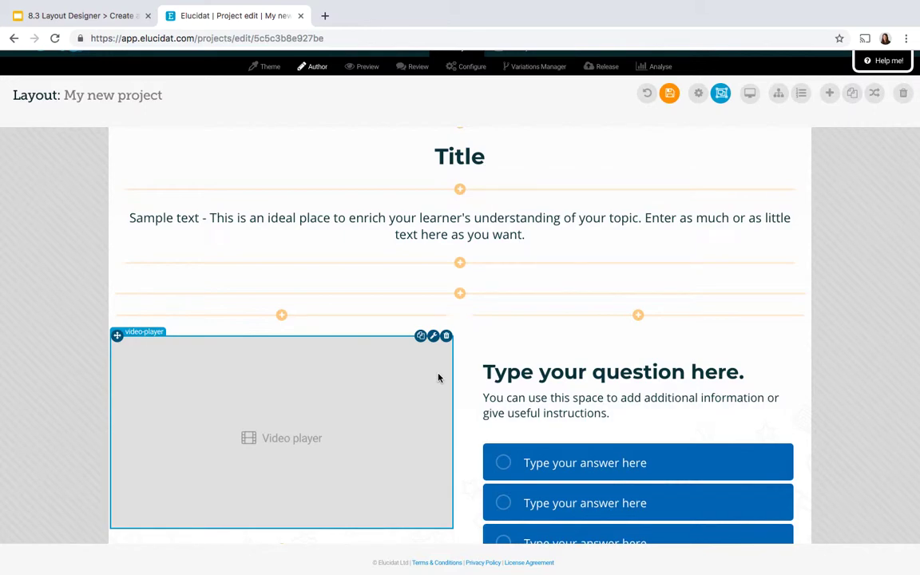
scroll(438, 378, "down", 1)
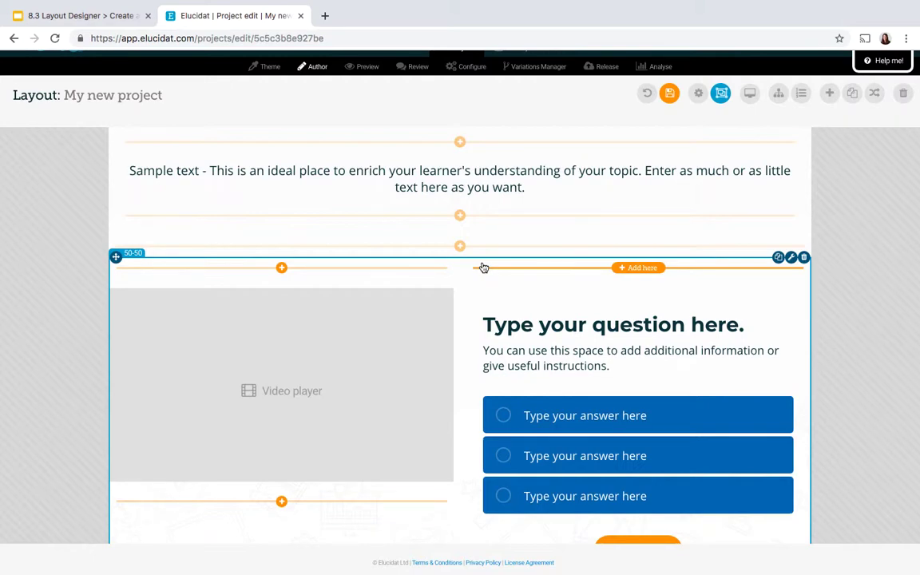
scroll(482, 266, "down", 3)
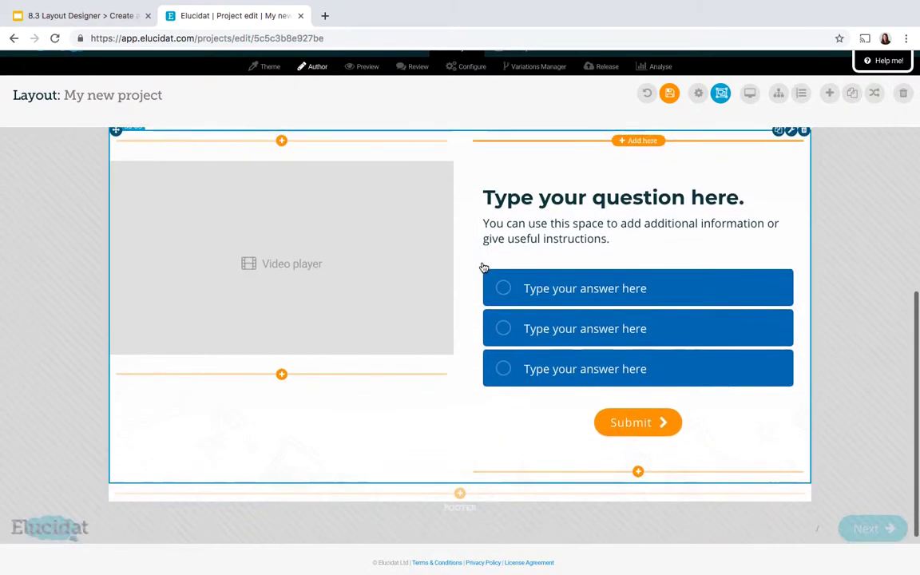
scroll(482, 264, "up", 5)
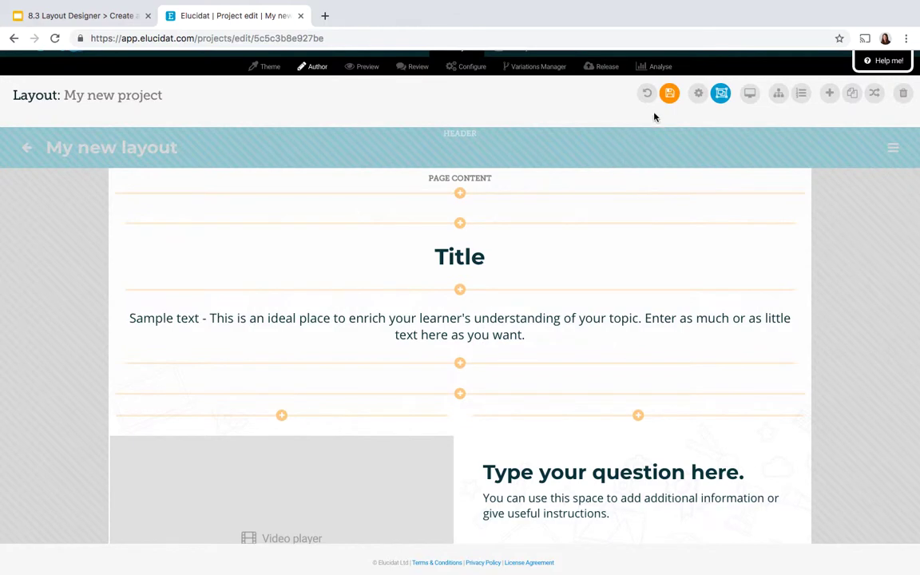
left_click(669, 93)
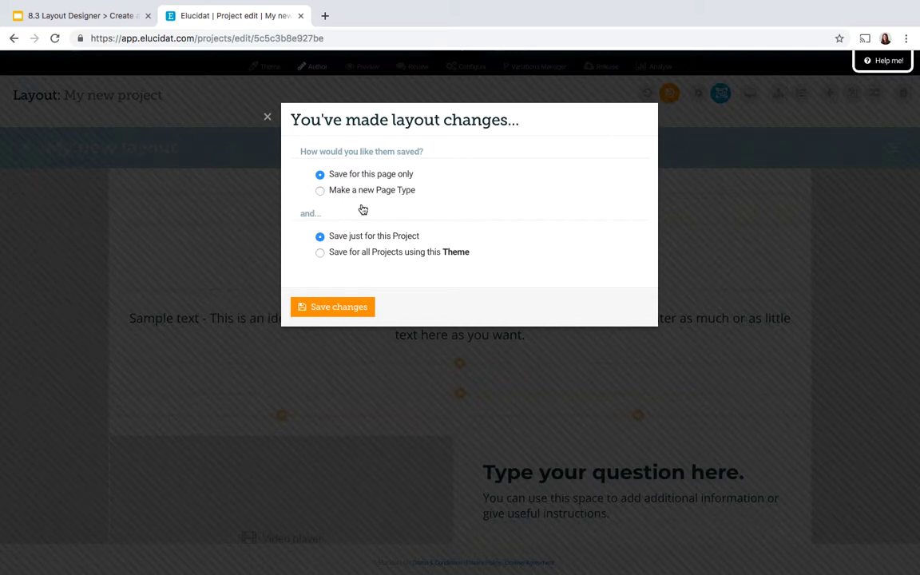
left_click(357, 308)
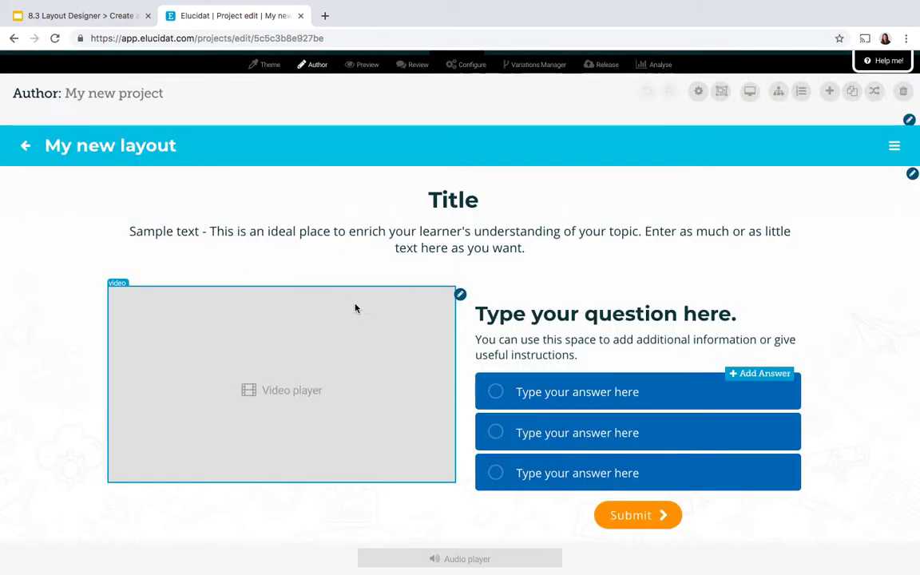
Step: Replace the placeholder title above the sample text with "My new page"
left_click(459, 200)
double_click(453, 218)
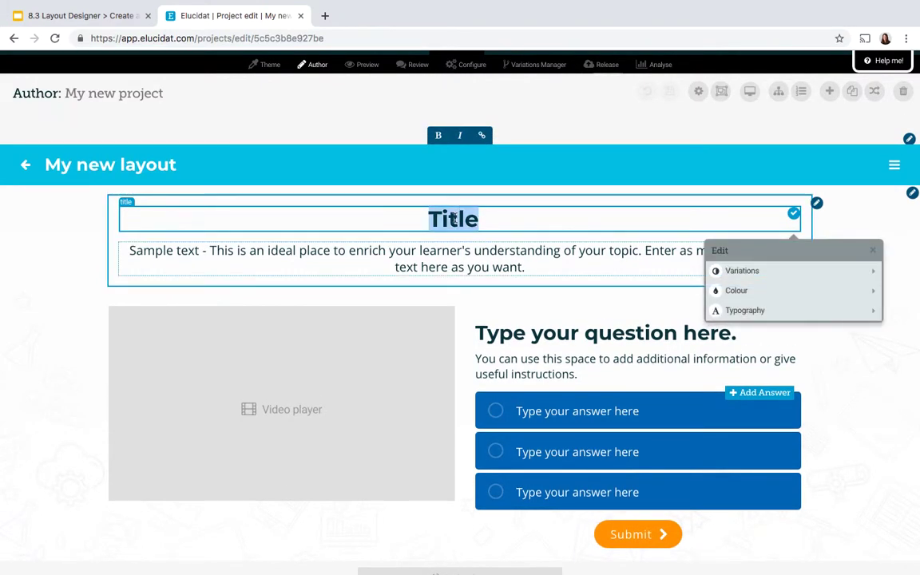
type("My ne")
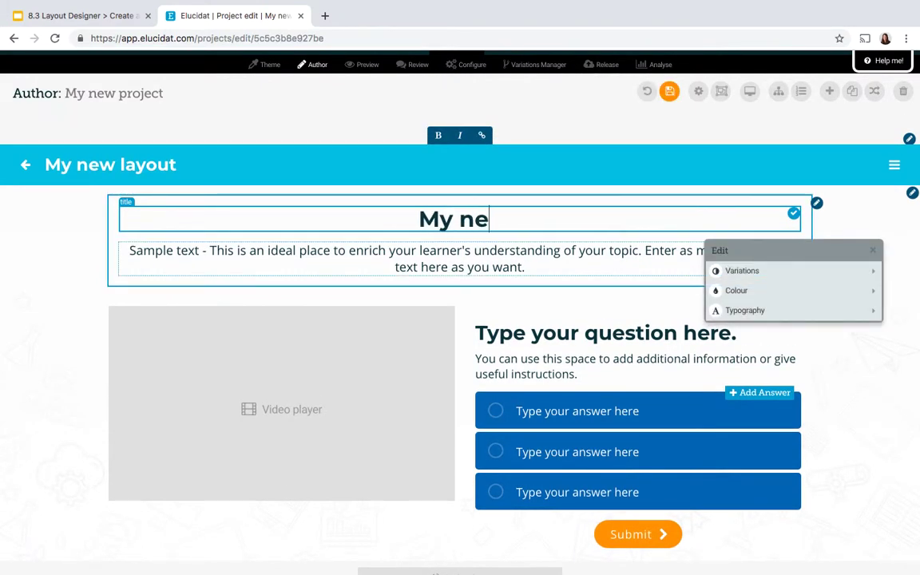
type("w page")
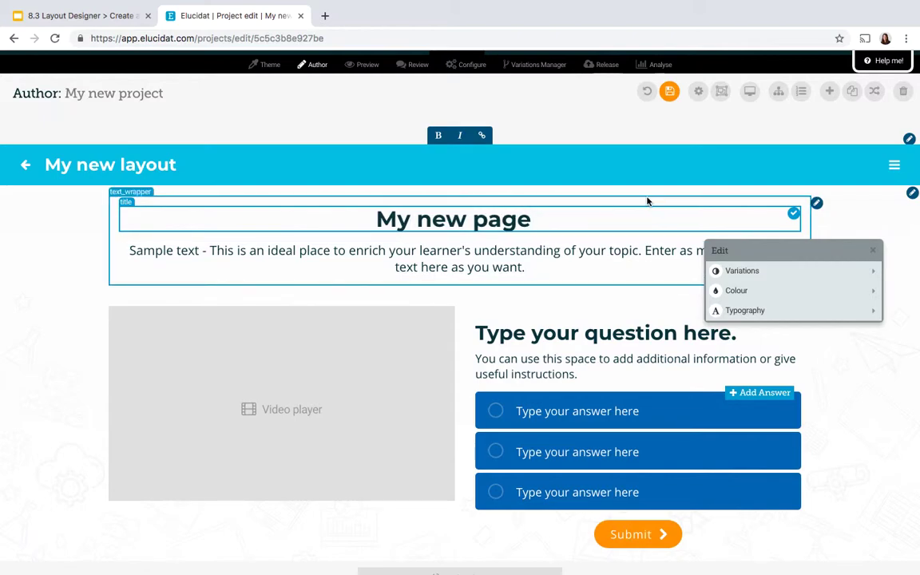